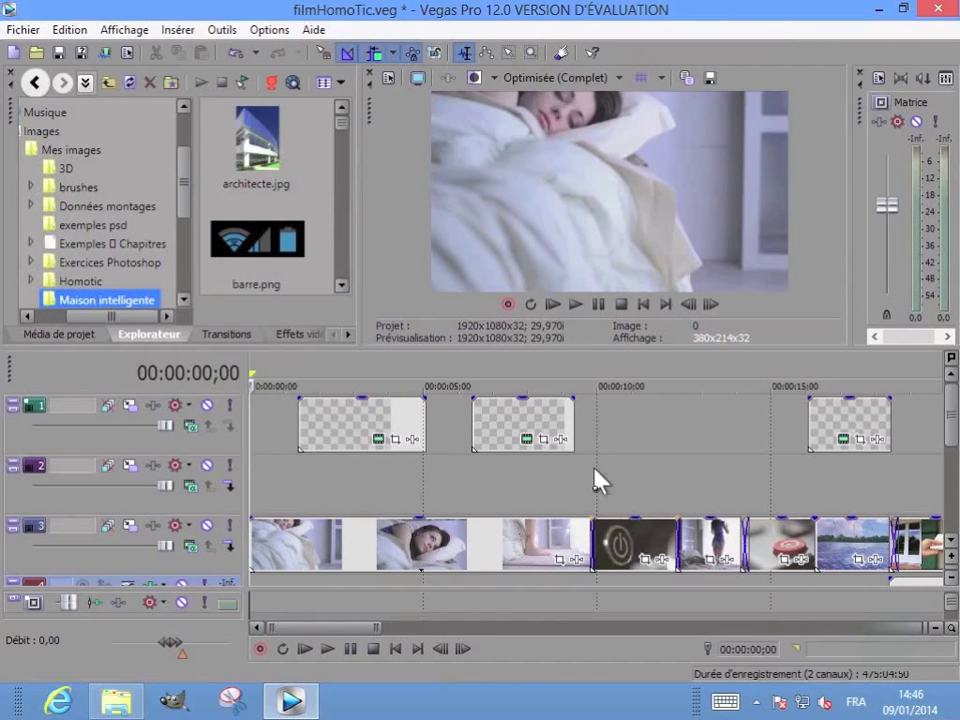
Insert a marker named "Scène 2" at the start of the power-button clip, at 00:00:09;27.
left_click(595, 400)
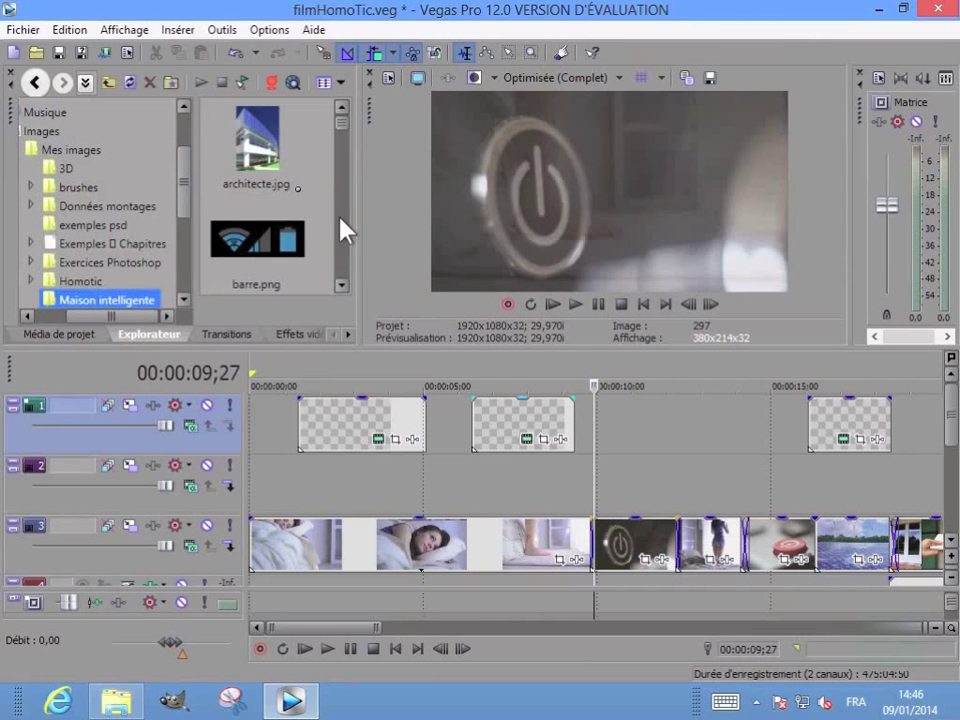
left_click(178, 30)
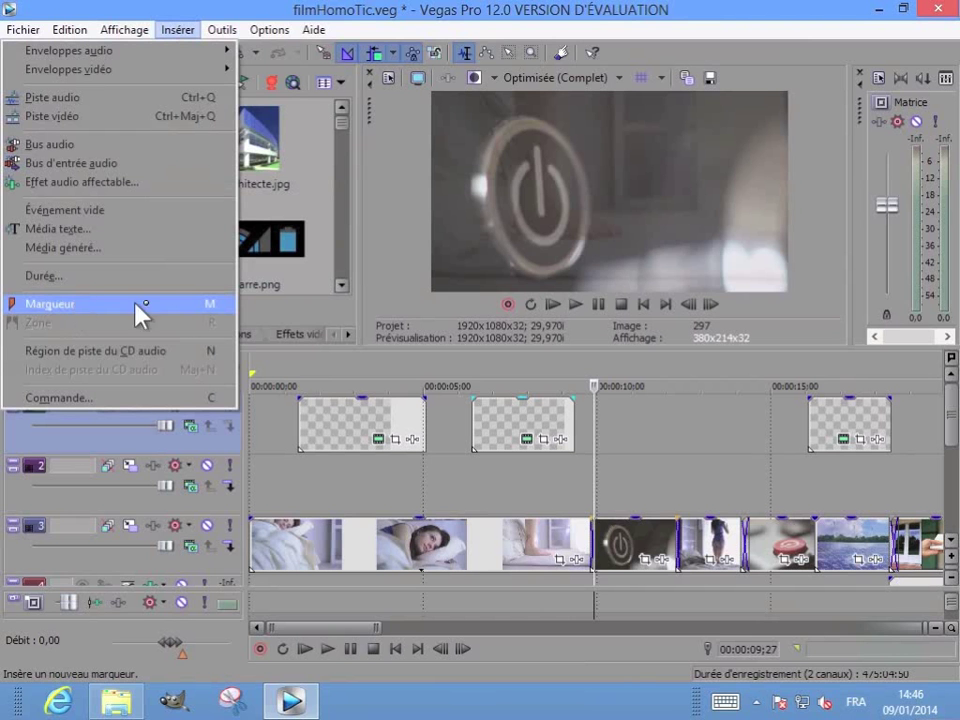
left_click(183, 305)
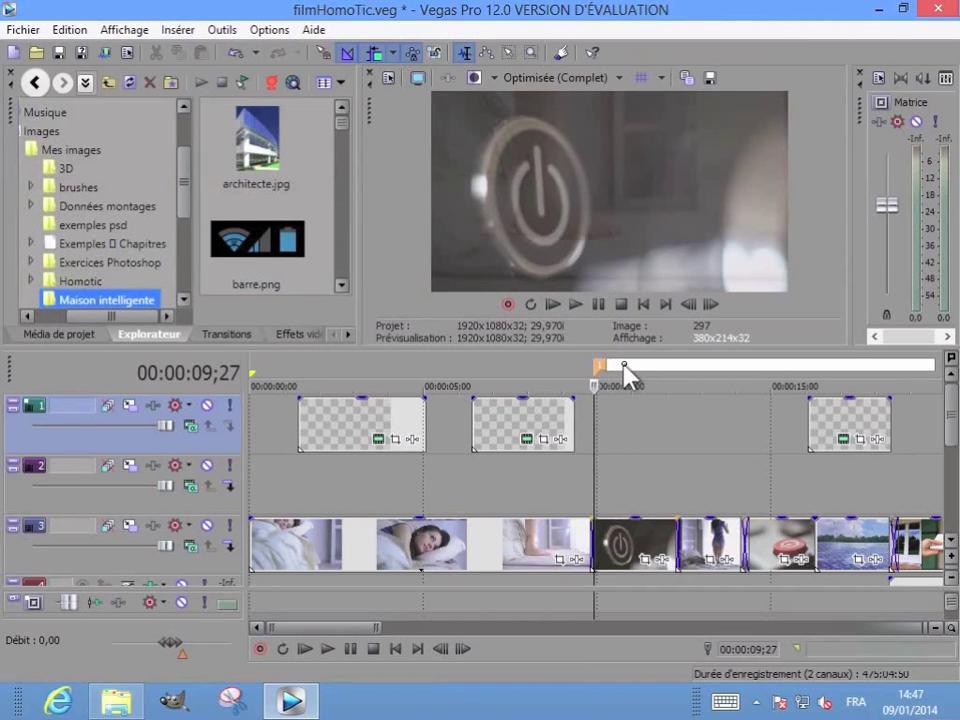
type("Sd")
type("ène e")
key("BackSpace")
type("2")
Add a marker named "Store" at 00:00:18;16, where the clip of the hand holding the remote begins.
left_click_drag(358, 634, 393, 637)
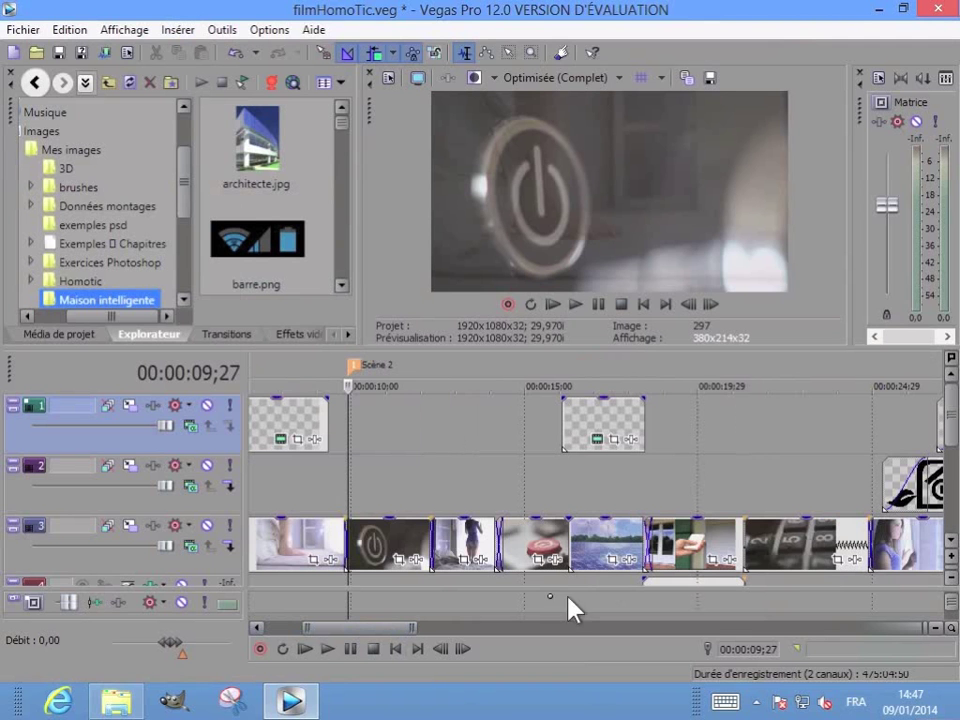
left_click(652, 403)
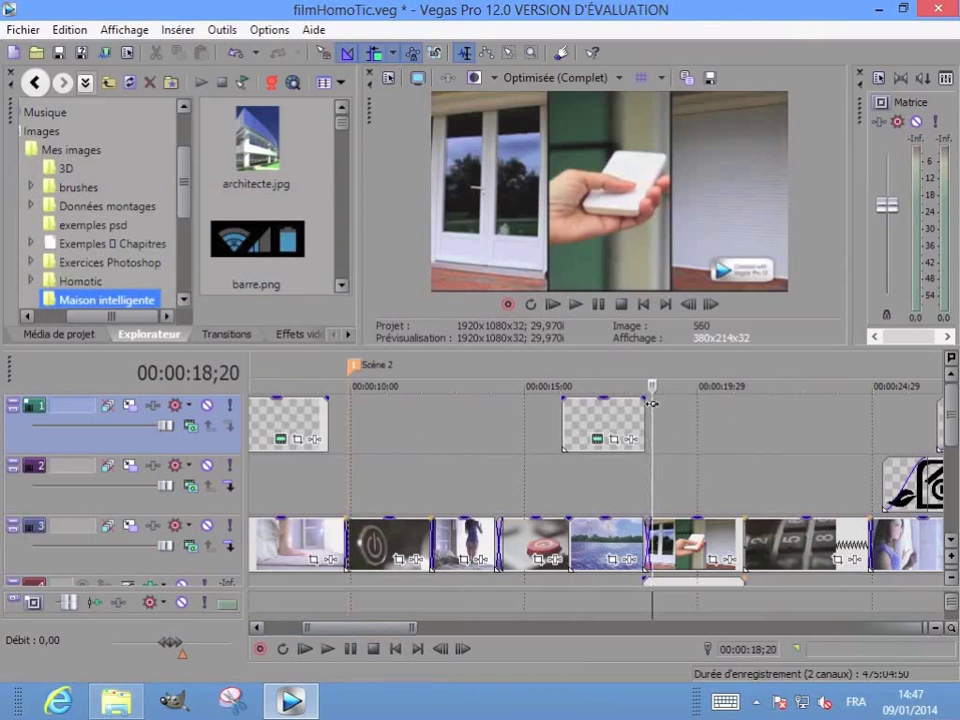
left_click(647, 405)
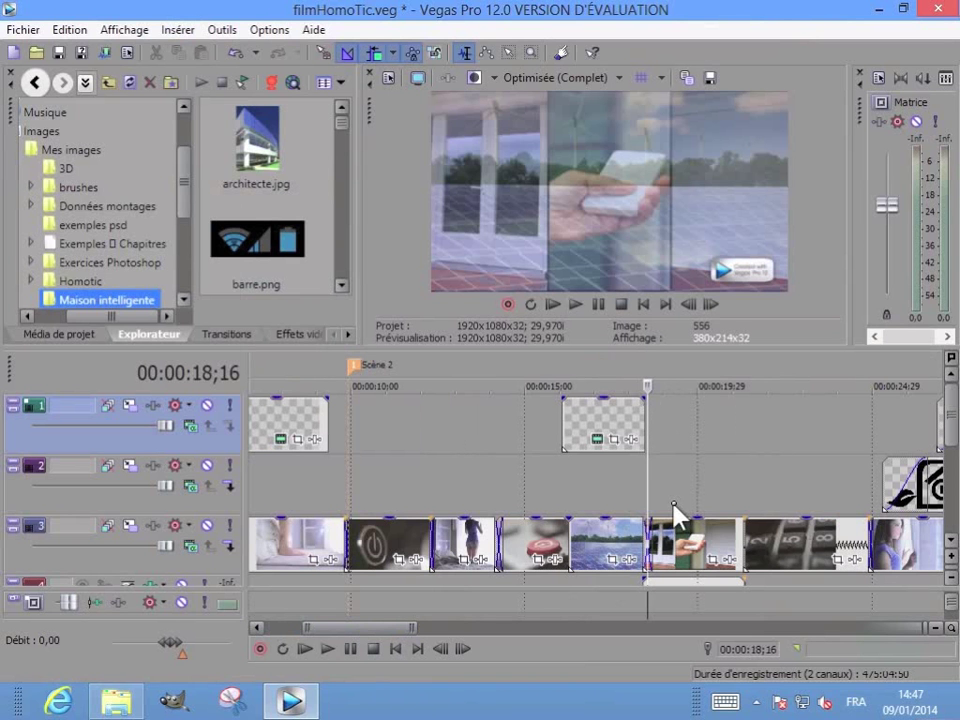
key("m")
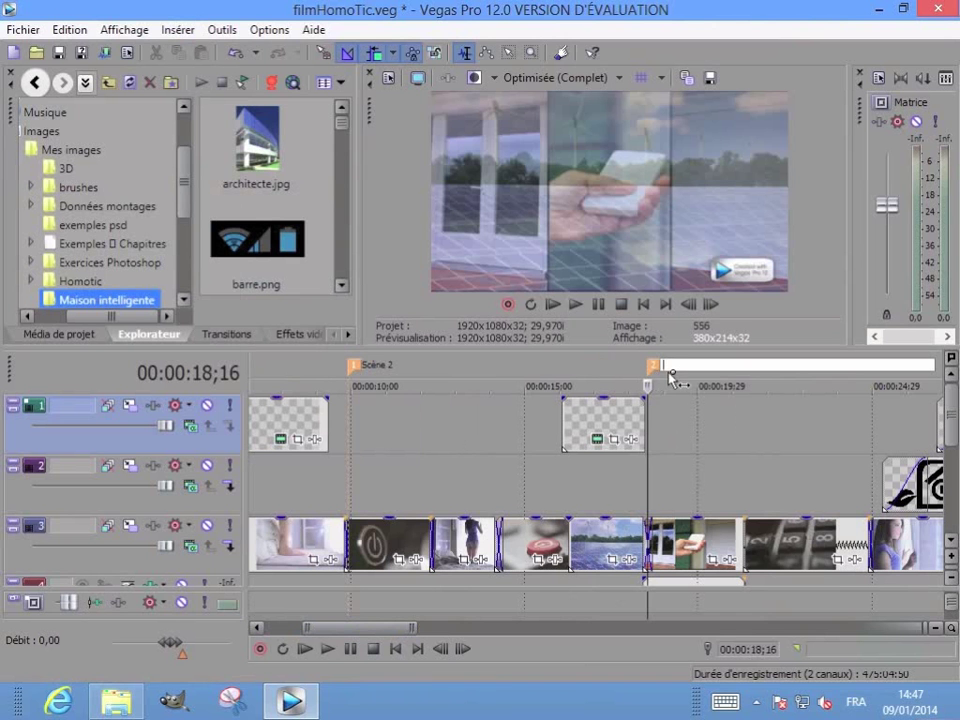
type("Store")
left_click(620, 367)
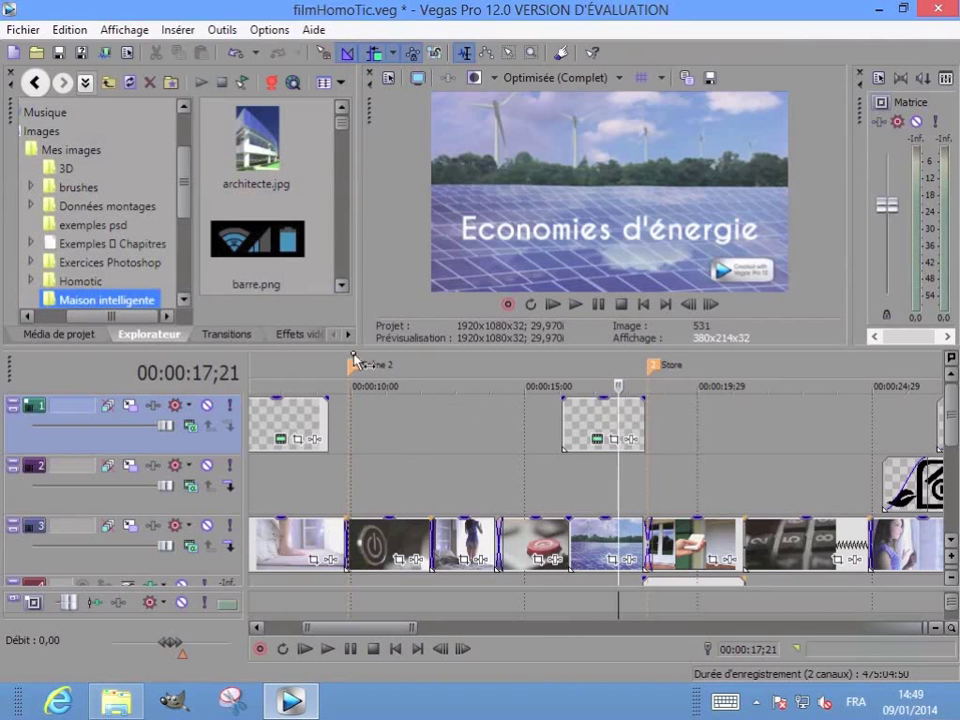
Select the range between the Scène 2 and Store markers and render only that loop region as filmHomoTic.
mouse_move(350, 357)
left_mouse_down()
mouse_move(615, 359)
mouse_move(643, 362)
mouse_move(647, 373)
left_mouse_up()
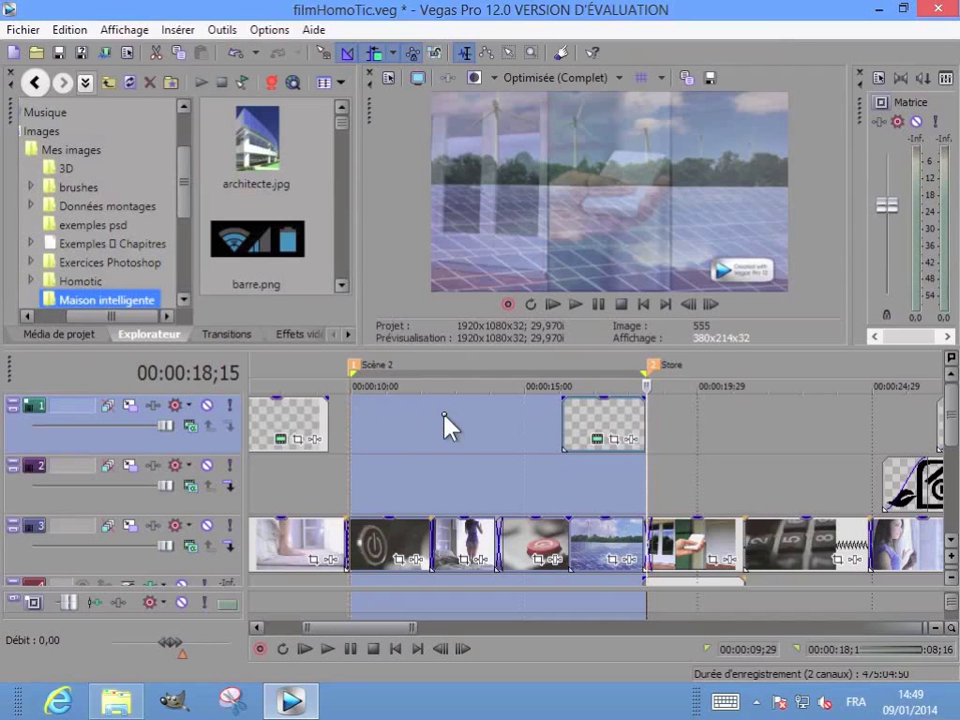
left_click(27, 31)
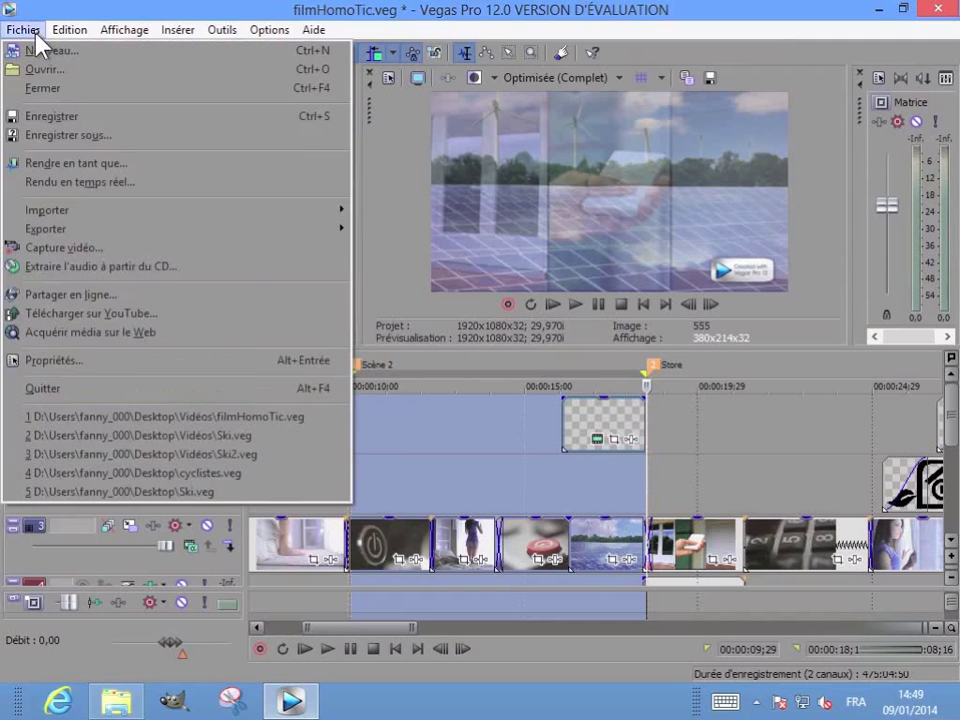
left_click(97, 160)
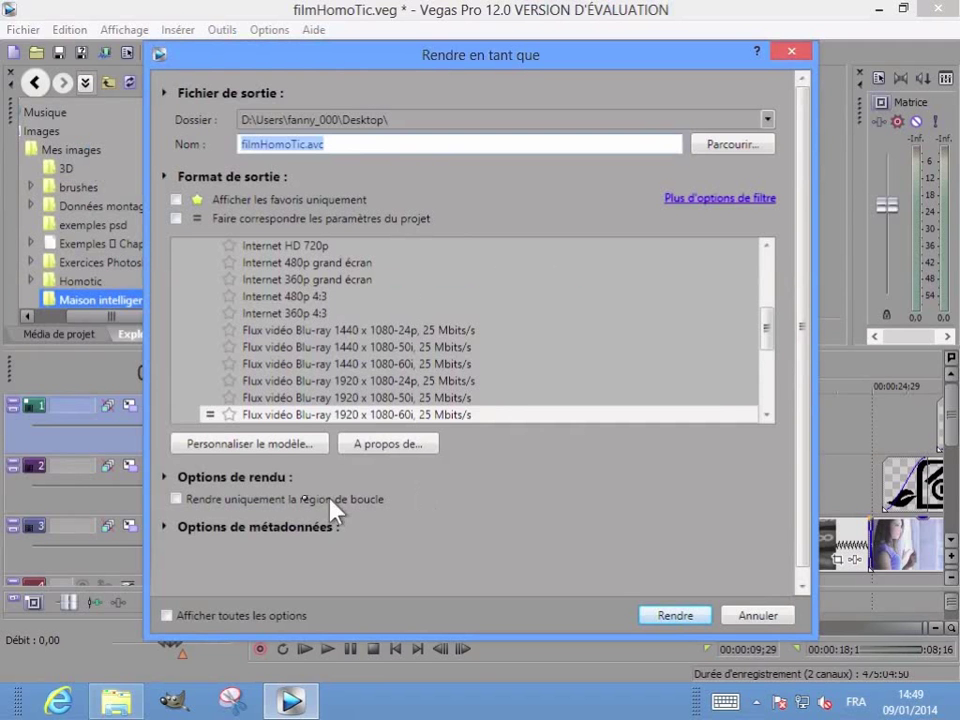
left_click(177, 499)
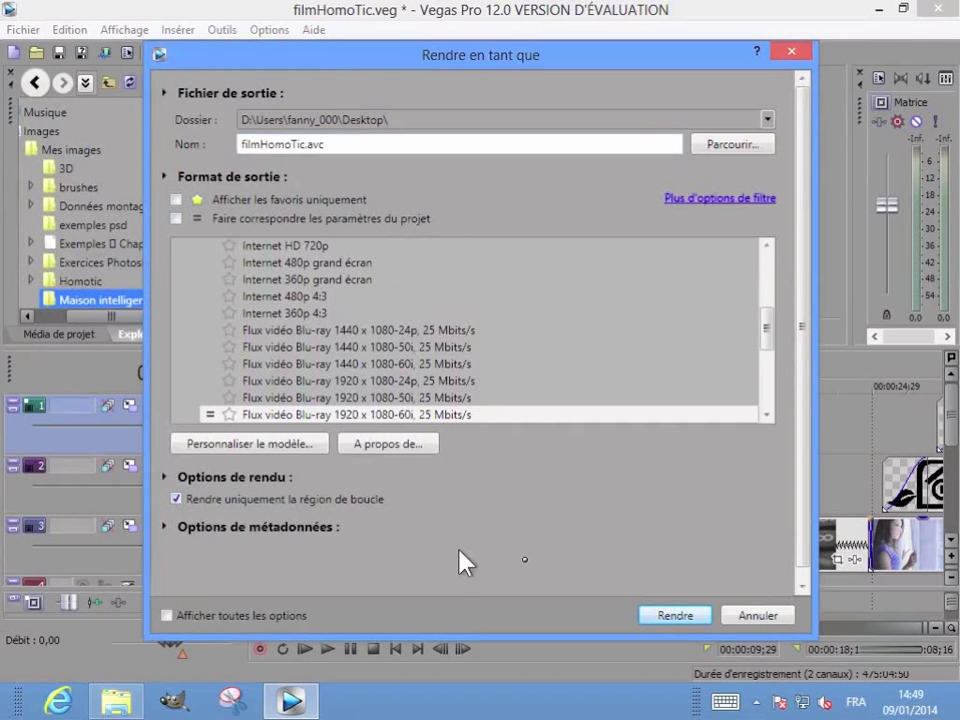
left_click(668, 616)
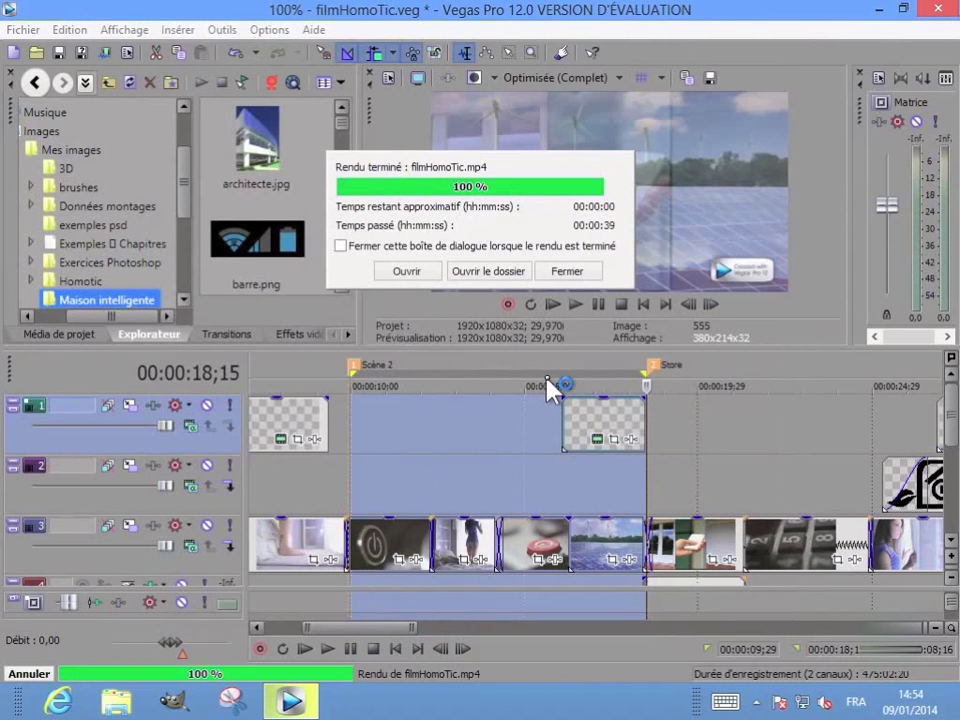
Open the rendered filmHomoTic.mp4 to watch it, and return to the Vegas Pro project.
left_click(405, 271)
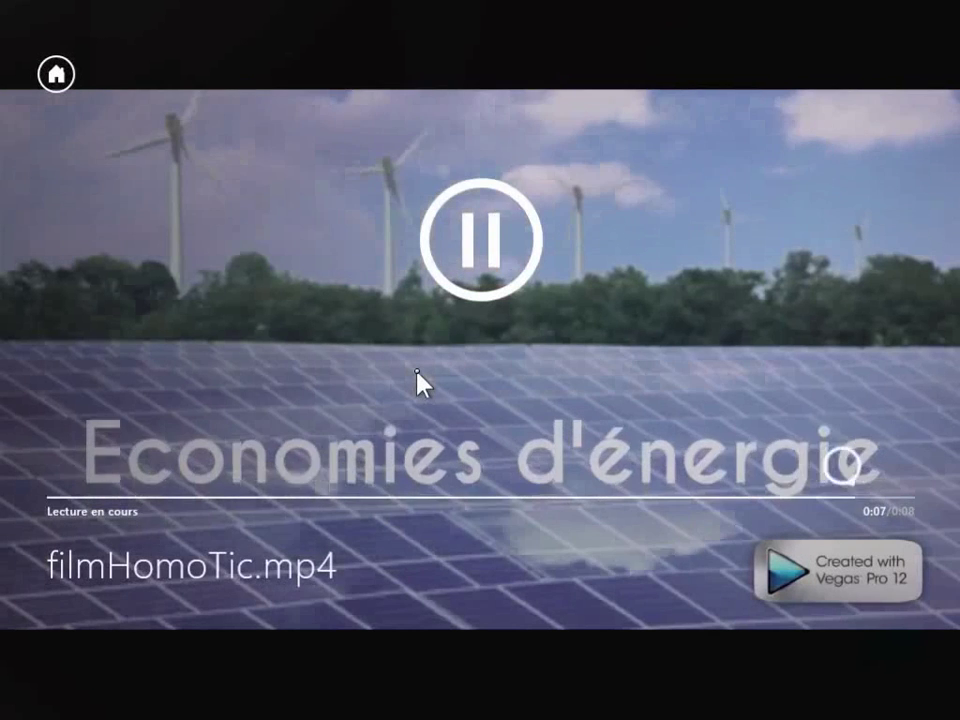
left_click(56, 73)
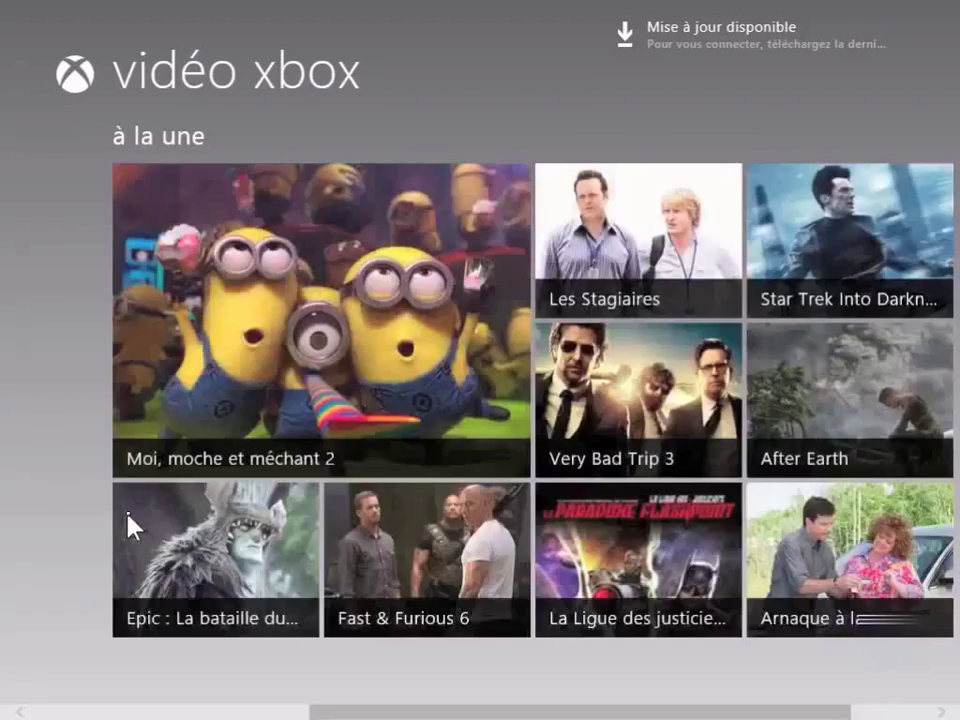
key("super")
left_click(156, 589)
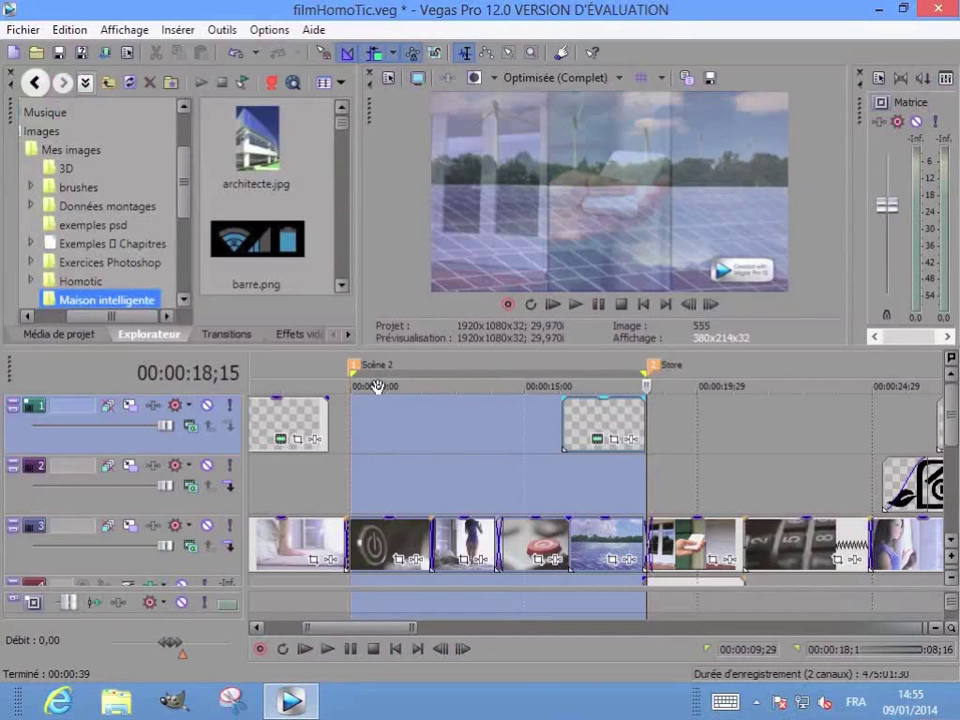
Clear the time selection and delete the Store marker from the timeline.
left_click(460, 367)
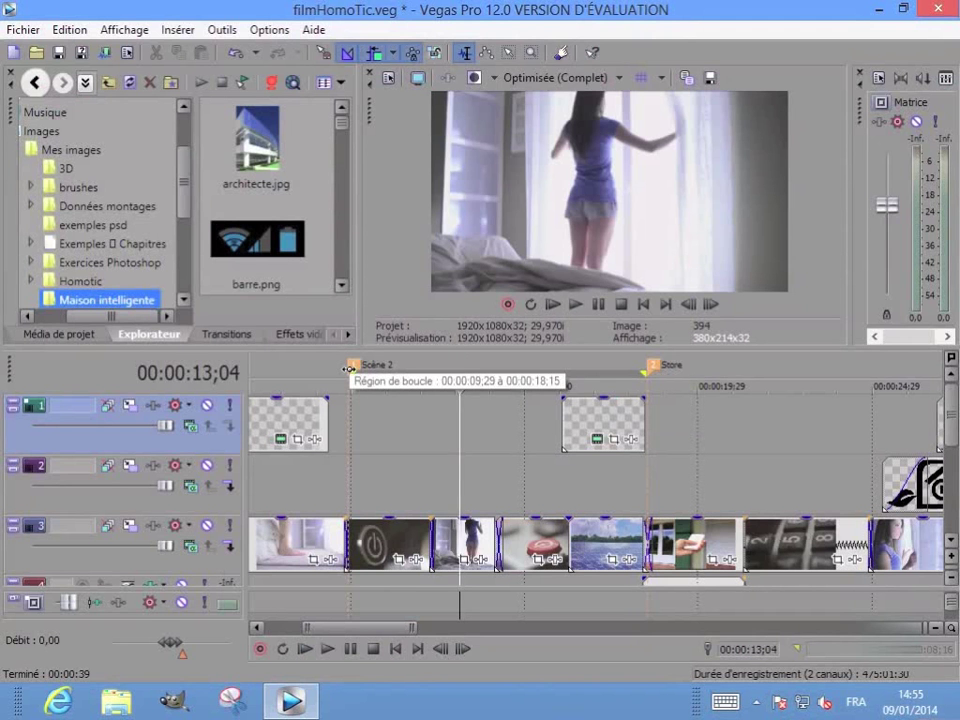
left_click(653, 368)
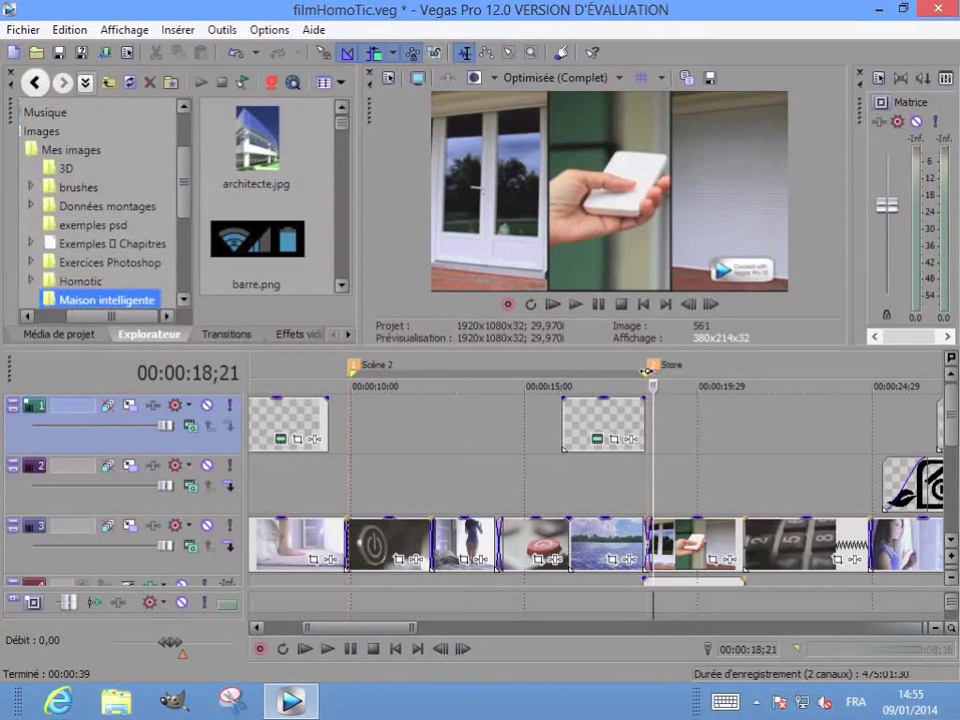
right_click(649, 369)
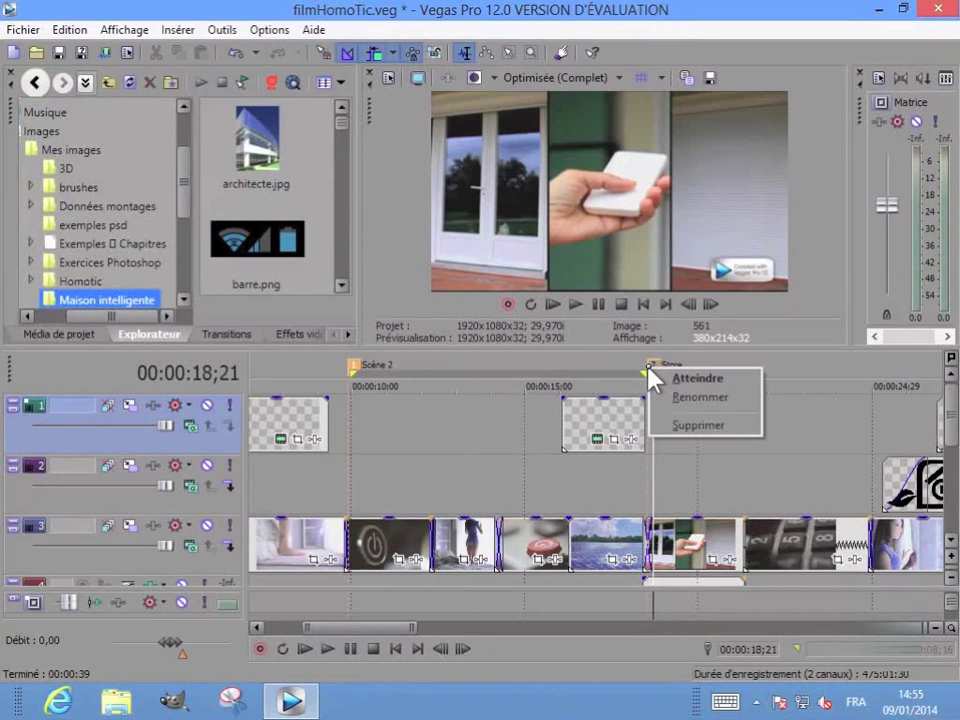
left_click(676, 442)
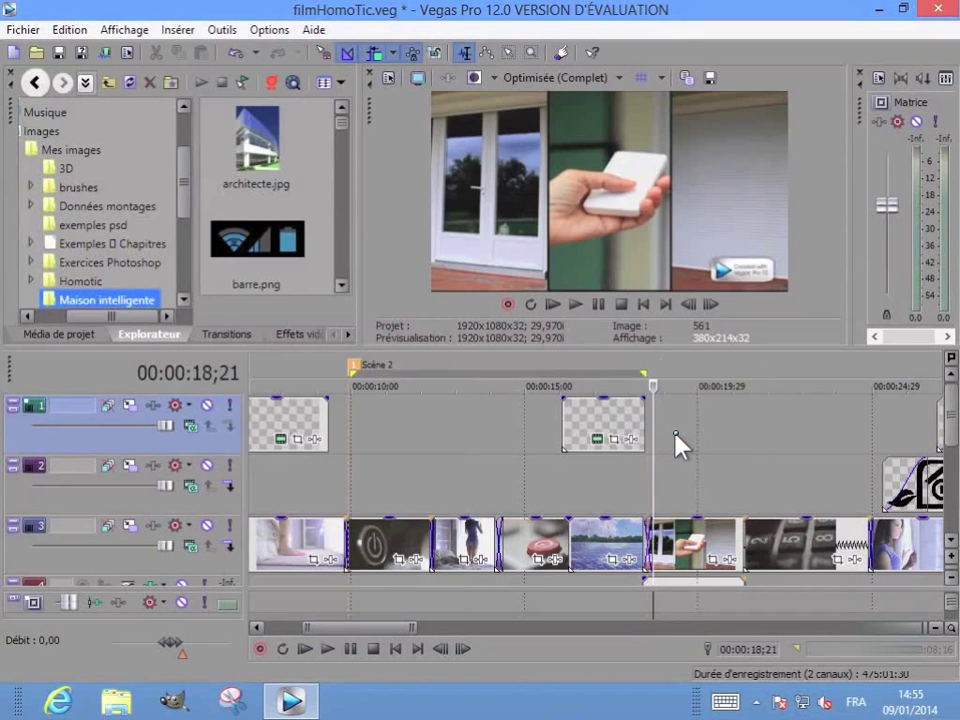
Jump to the Scène 2 marker, play a short stretch from it, and return to the marker.
right_click(351, 367)
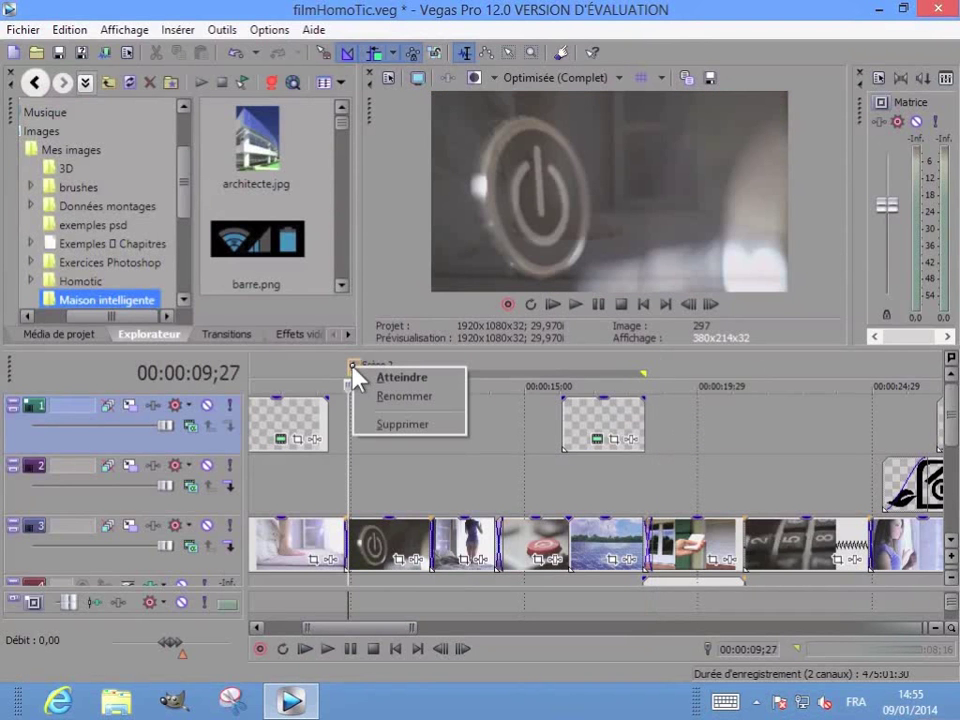
left_click(364, 379)
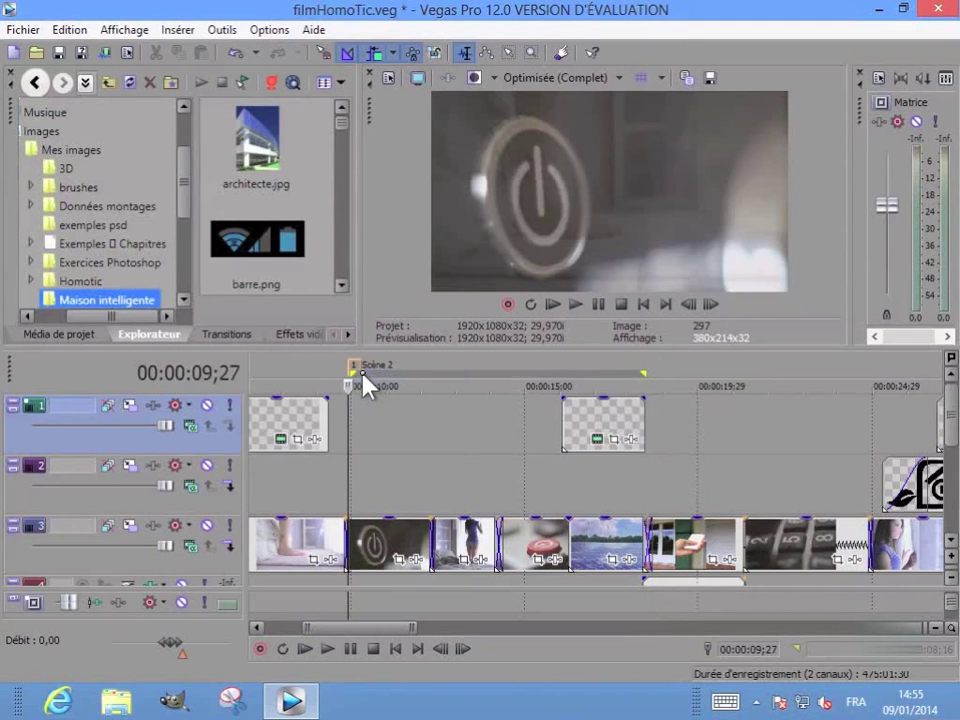
key("Return")
key("Return")
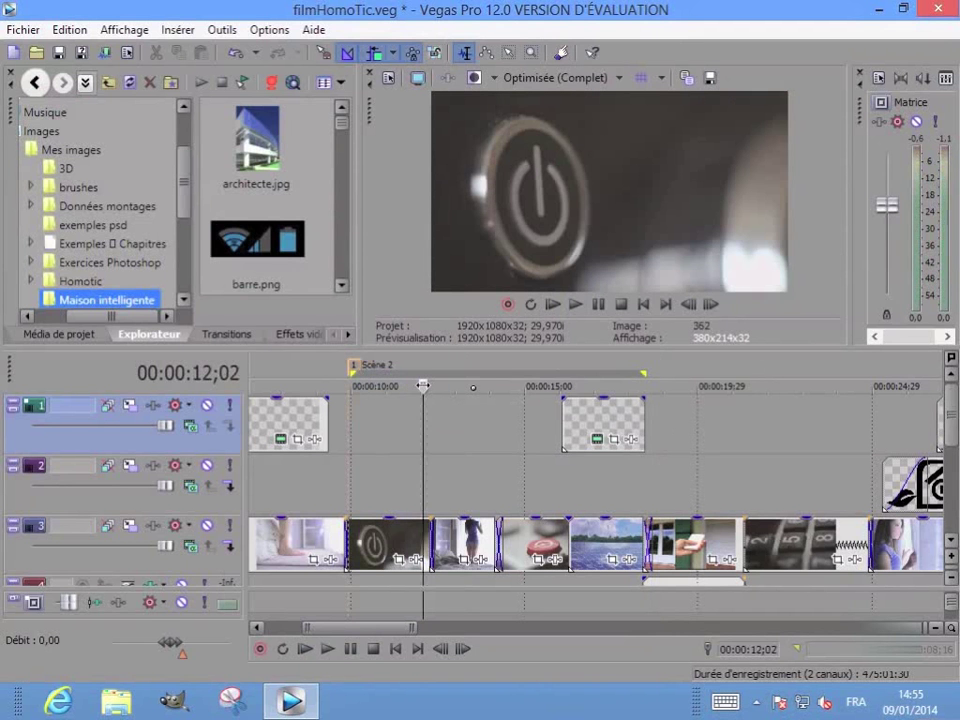
right_click(352, 368)
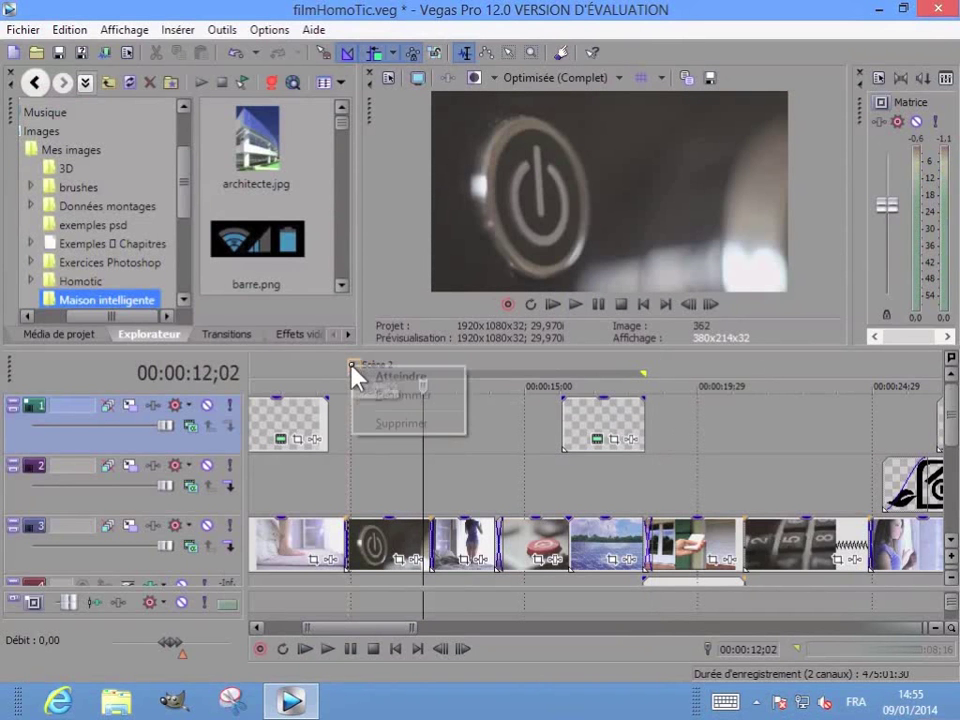
left_click(372, 378)
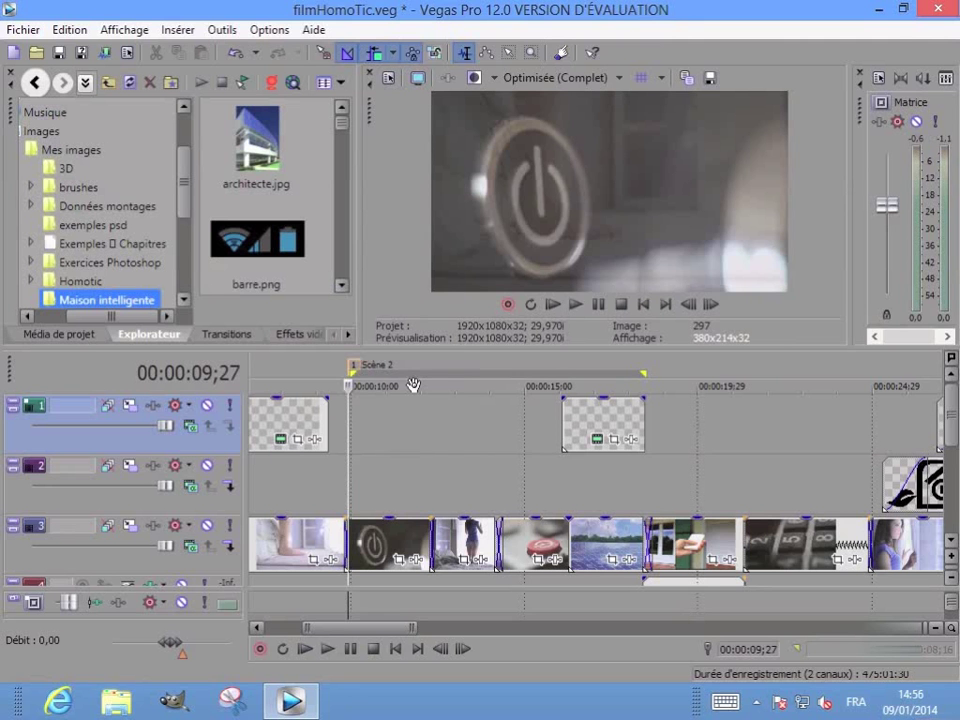
Select the range from about 00:00:12;01 to 00:00:22;18 and insert a region named "Scène "" over it.
left_click(792, 378)
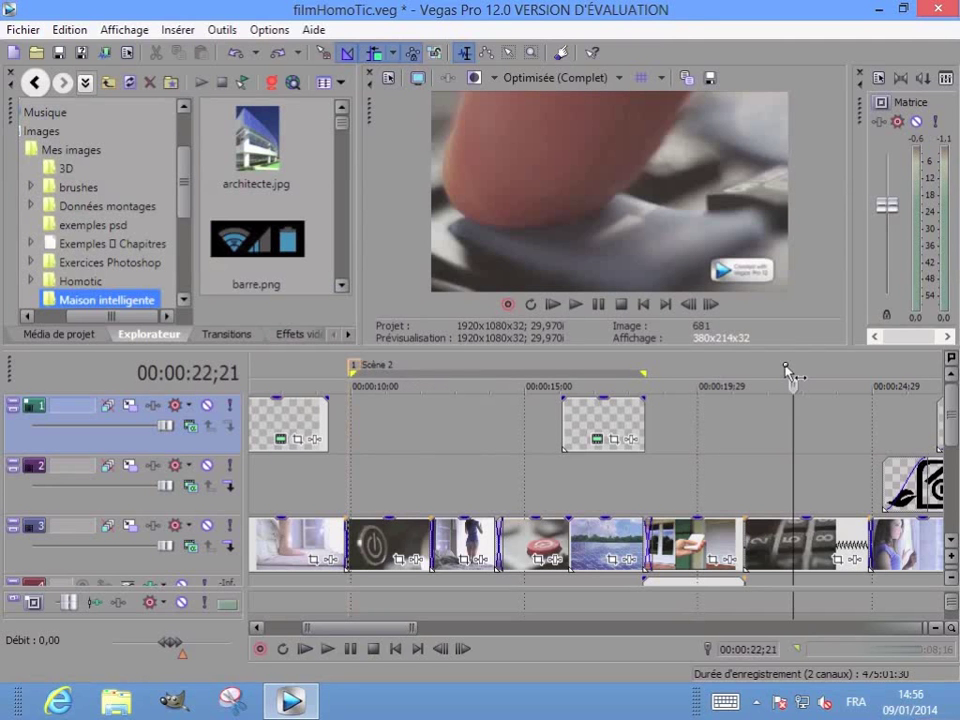
left_click_drag(790, 378, 424, 372)
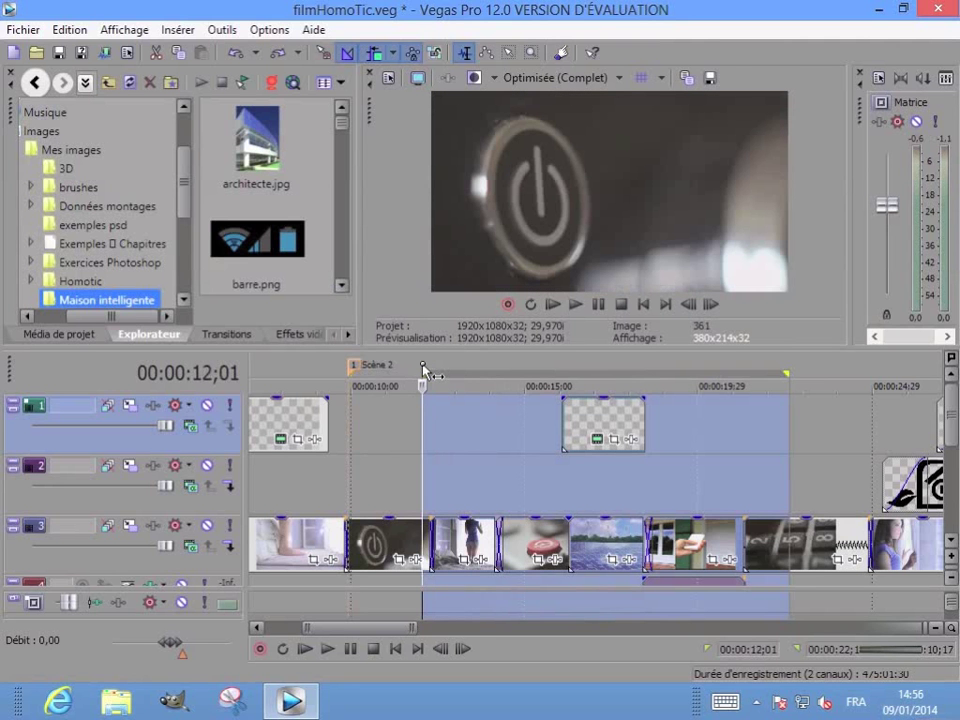
key("r")
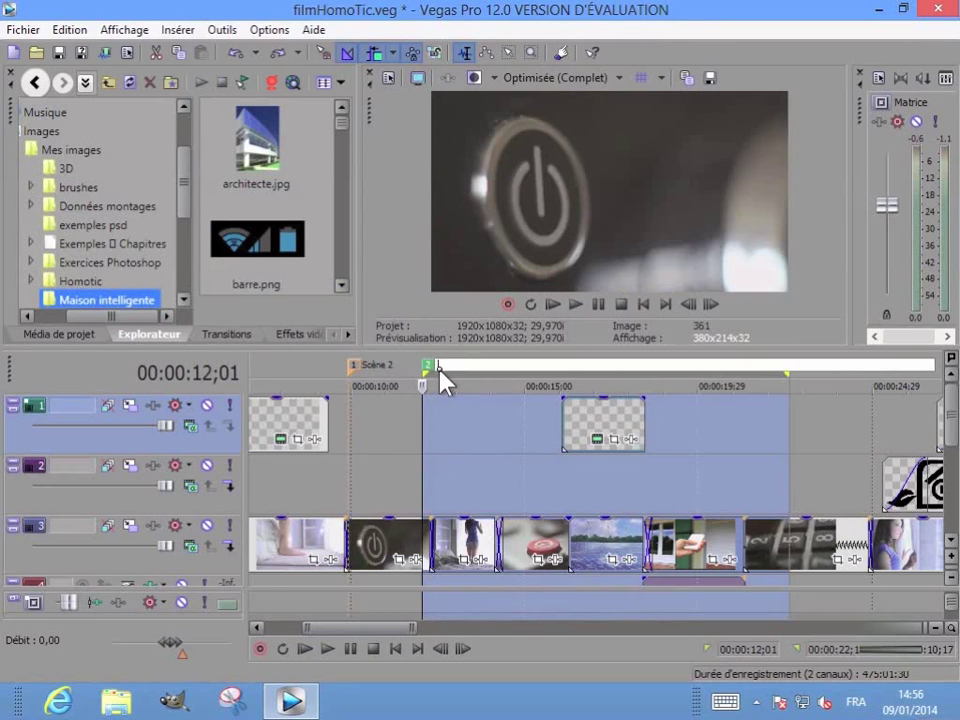
type("Scène \"")
left_click(433, 402)
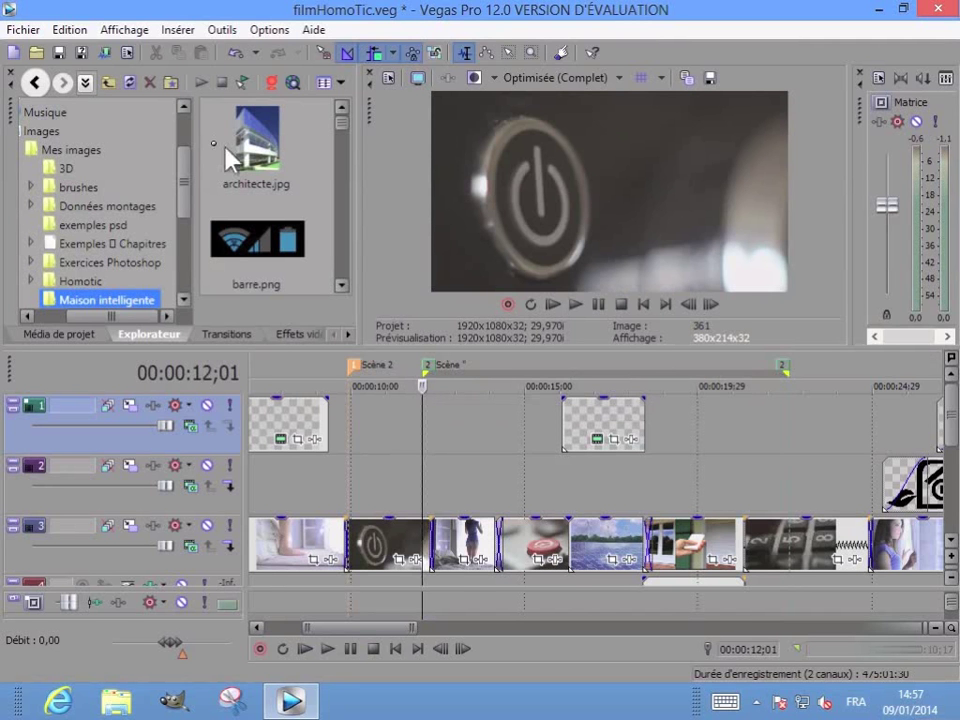
left_click(180, 30)
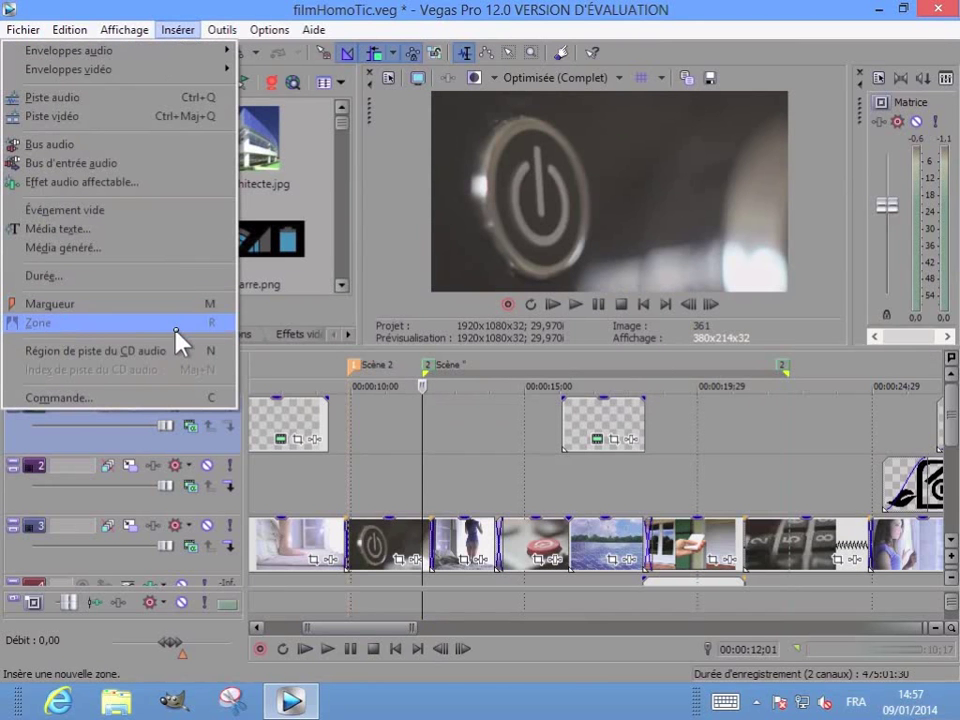
left_click(428, 377)
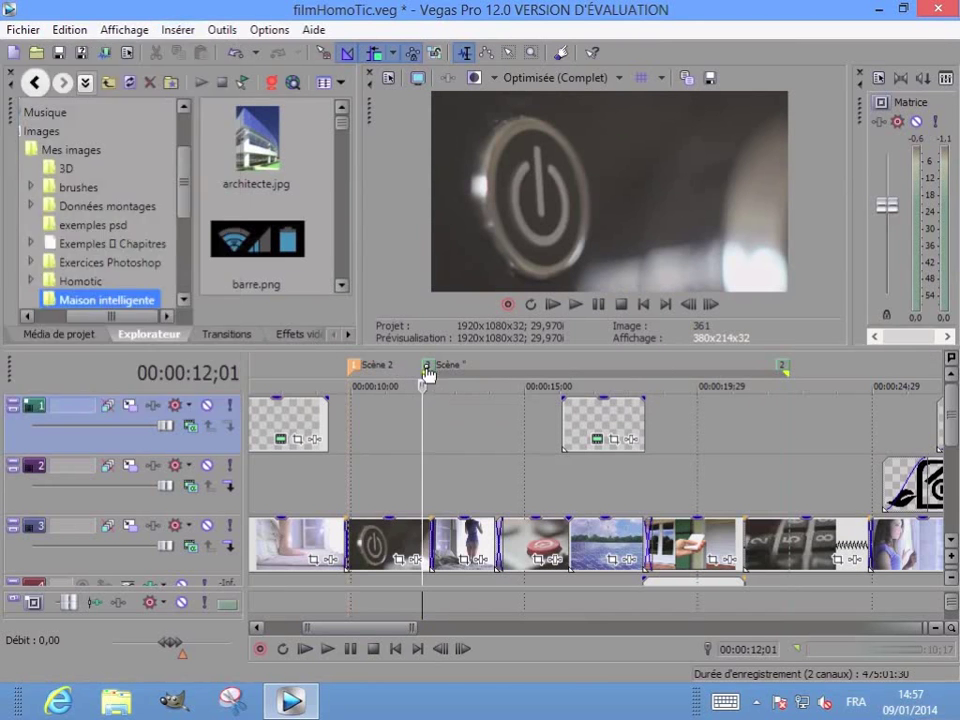
Move the cursor to the end of the new region and select the whole region.
right_click(428, 376)
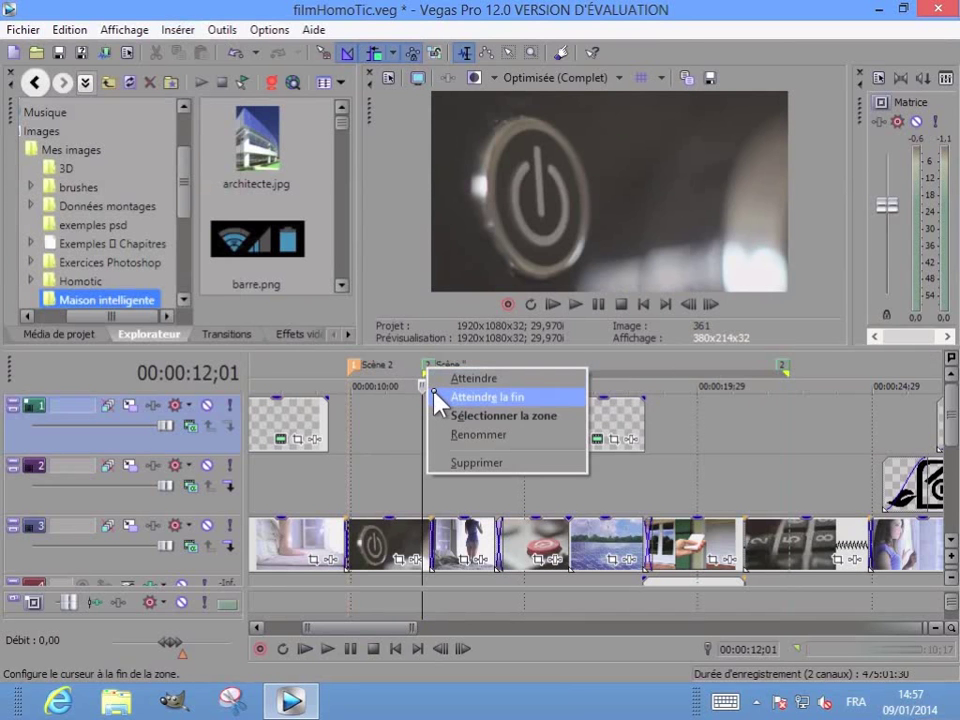
left_click(434, 397)
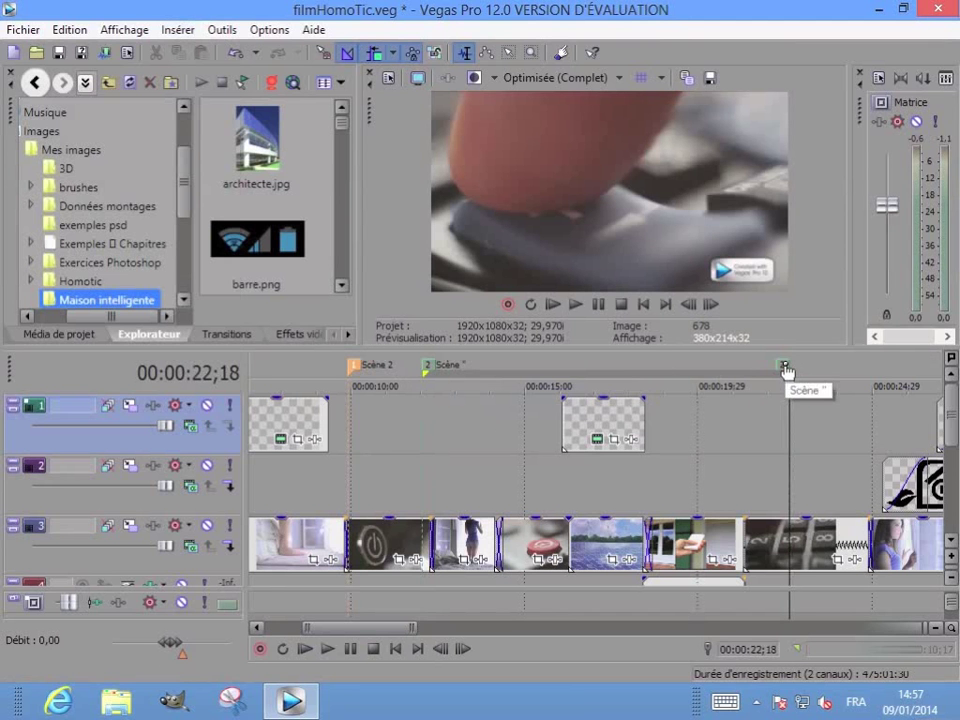
right_click(785, 368)
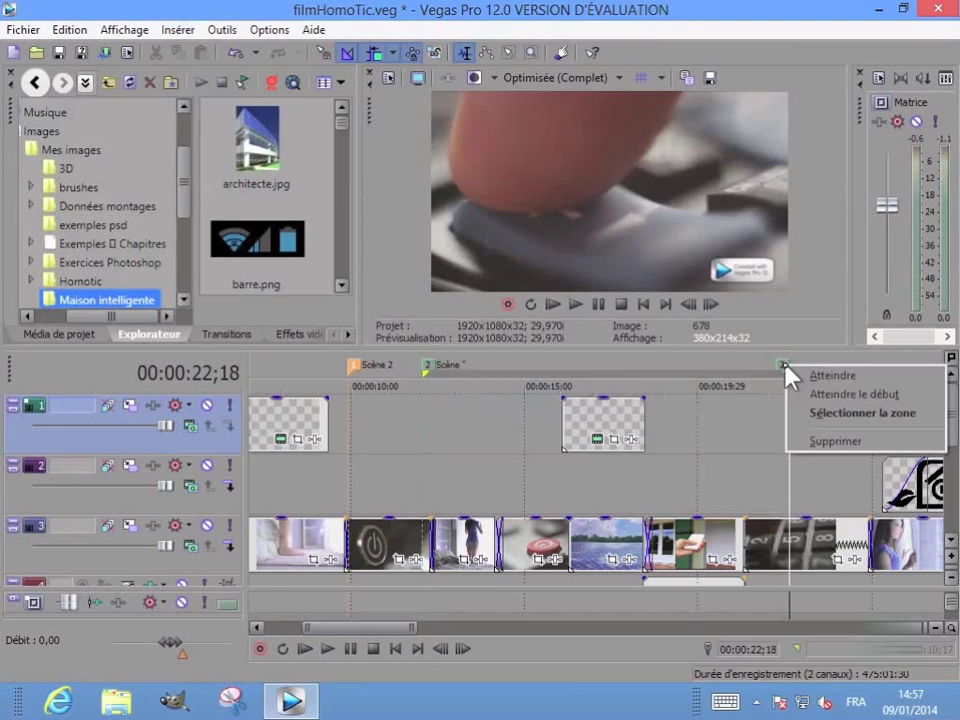
left_click(802, 413)
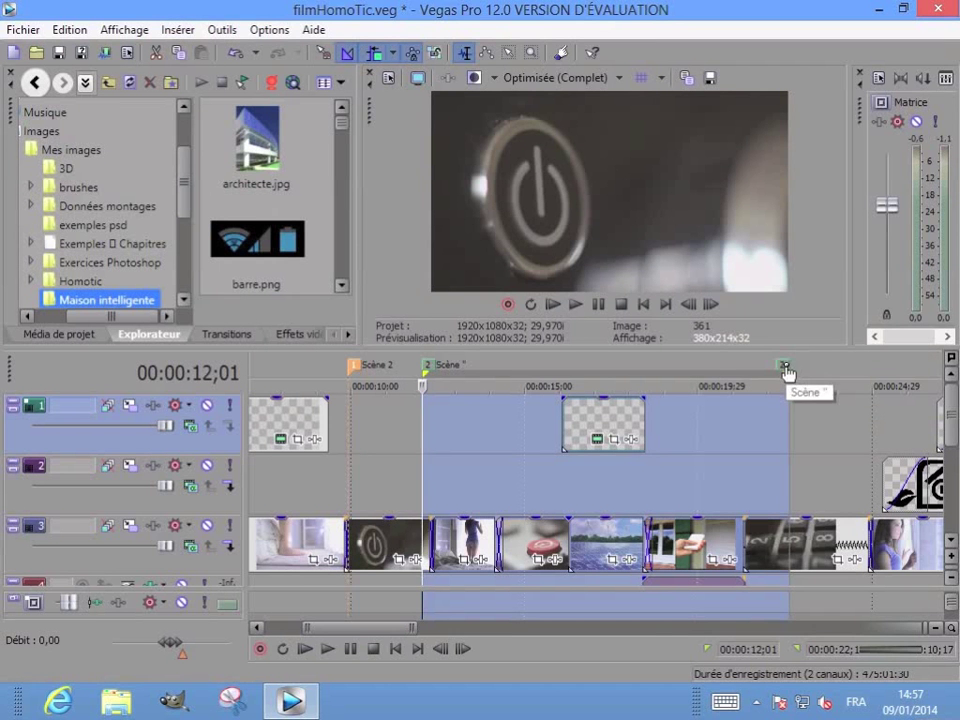
Delete the region that starts at 00:00:12;01 and clear the time selection.
right_click(785, 365)
left_click(810, 443)
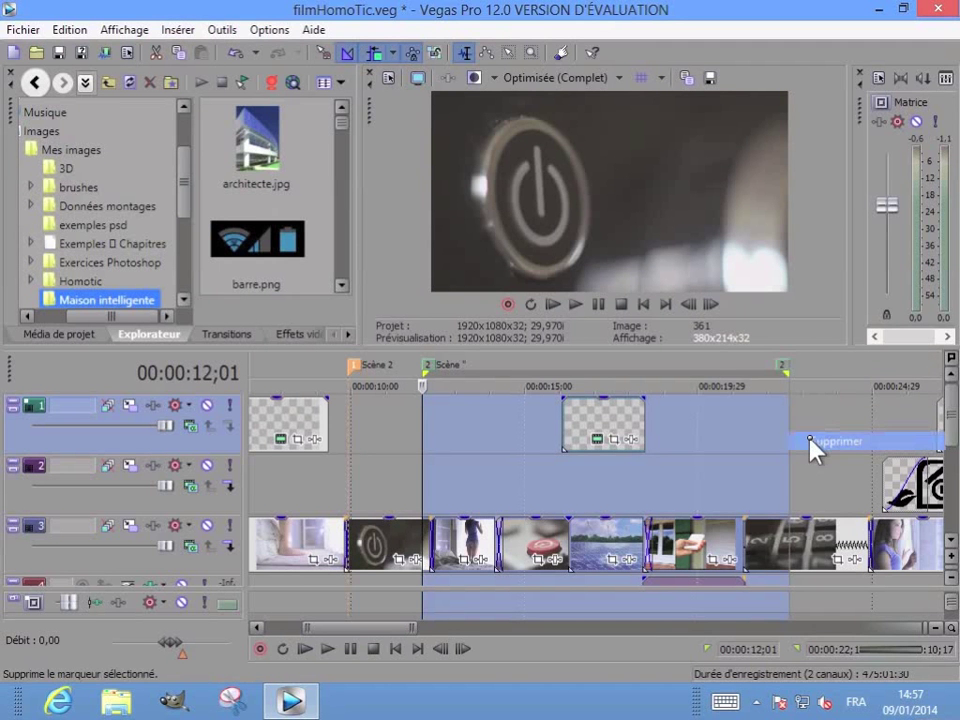
left_click(816, 366)
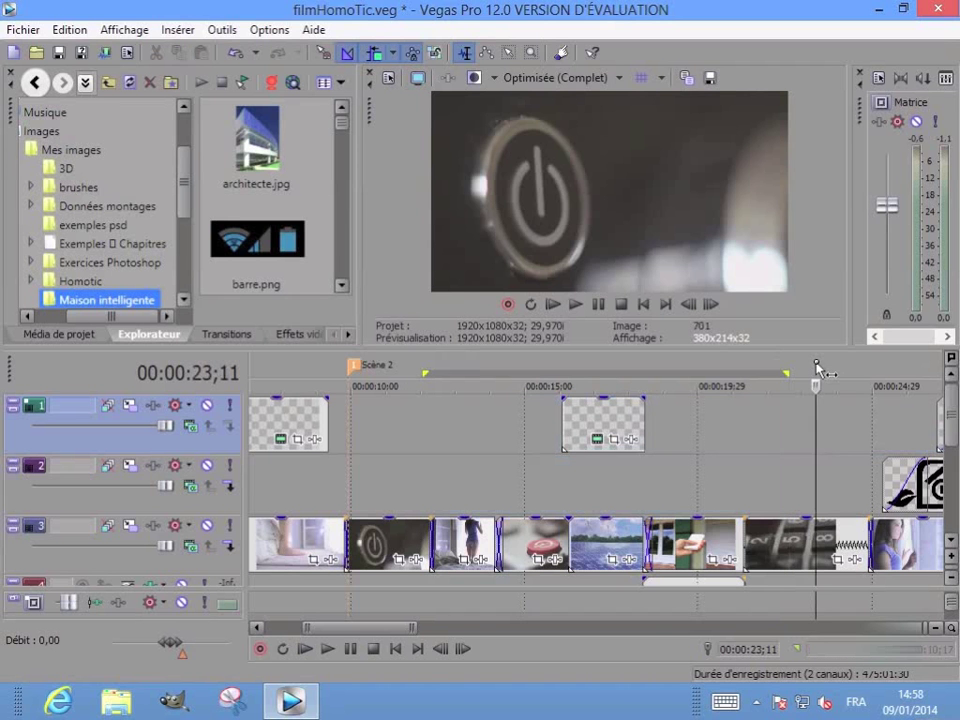